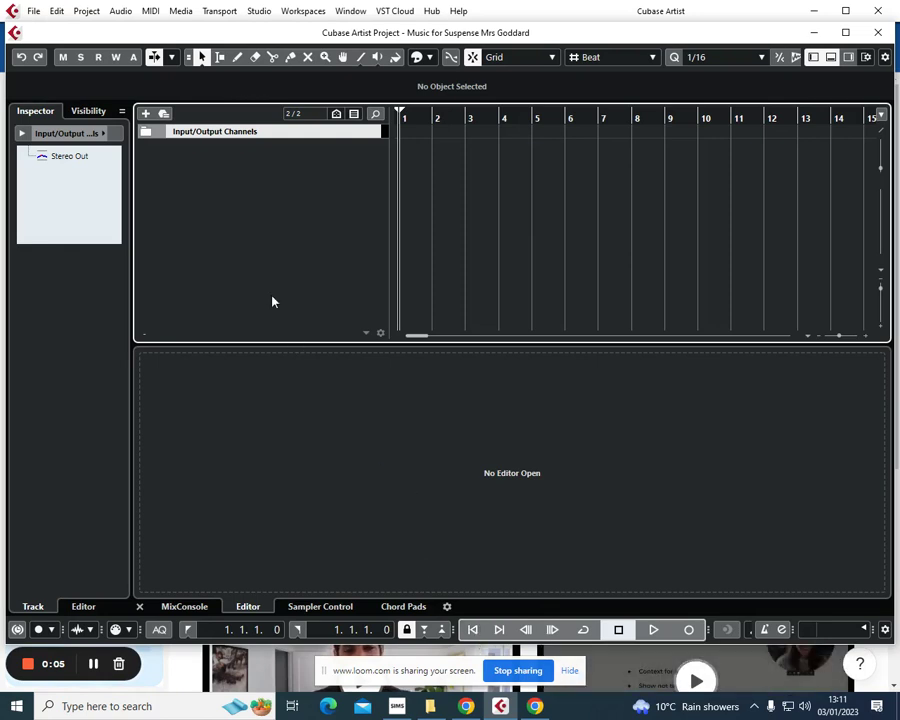
Add an instrument track that uses Groove Agent SE from the track list's context menu.
right_click(257, 208)
left_click(300, 232)
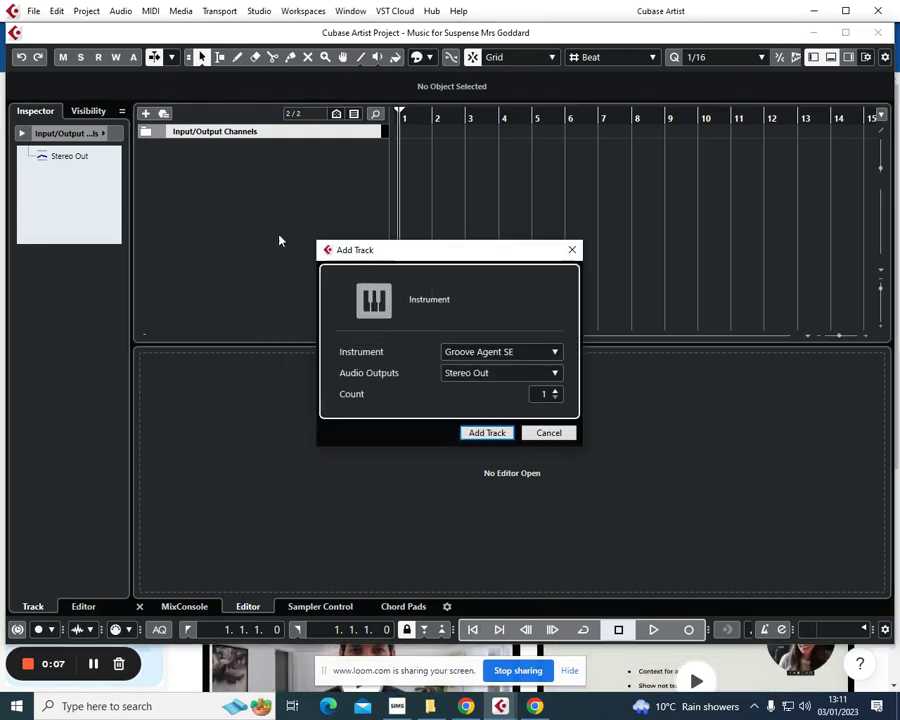
left_click(517, 360)
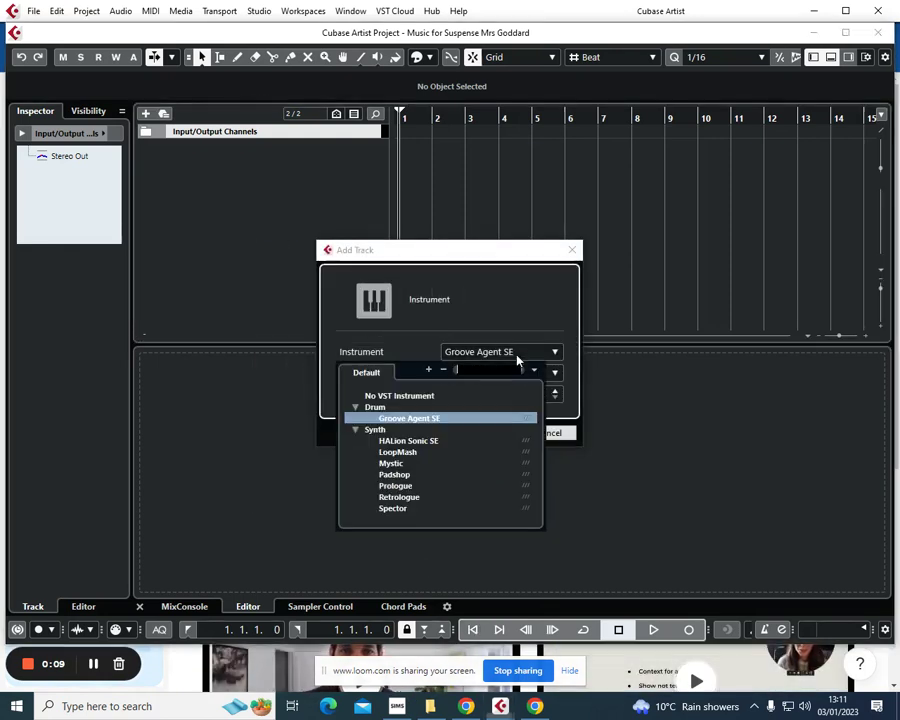
left_click(429, 419)
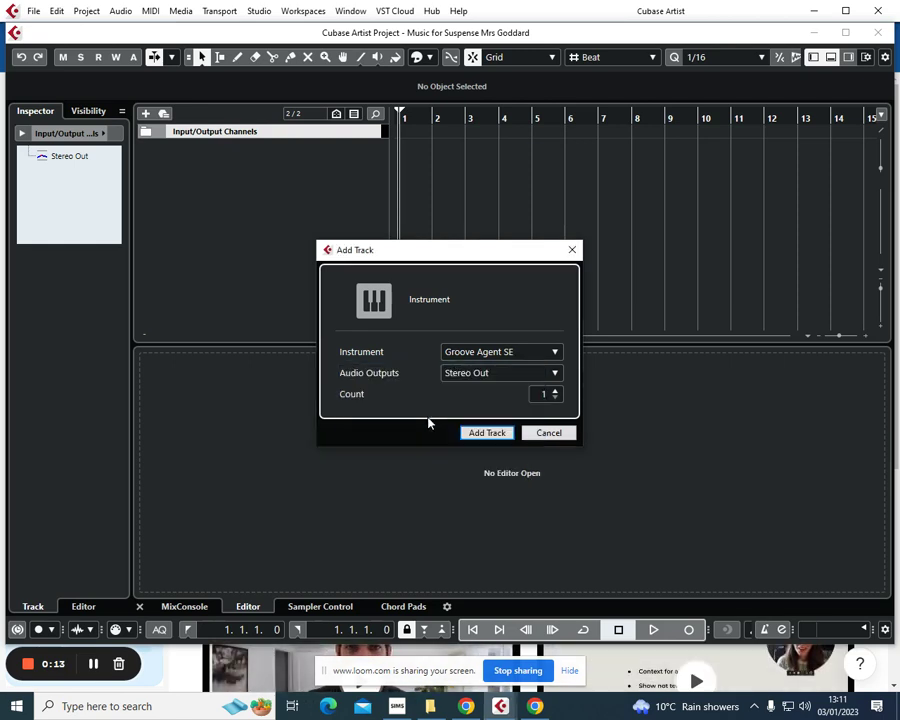
left_click(479, 432)
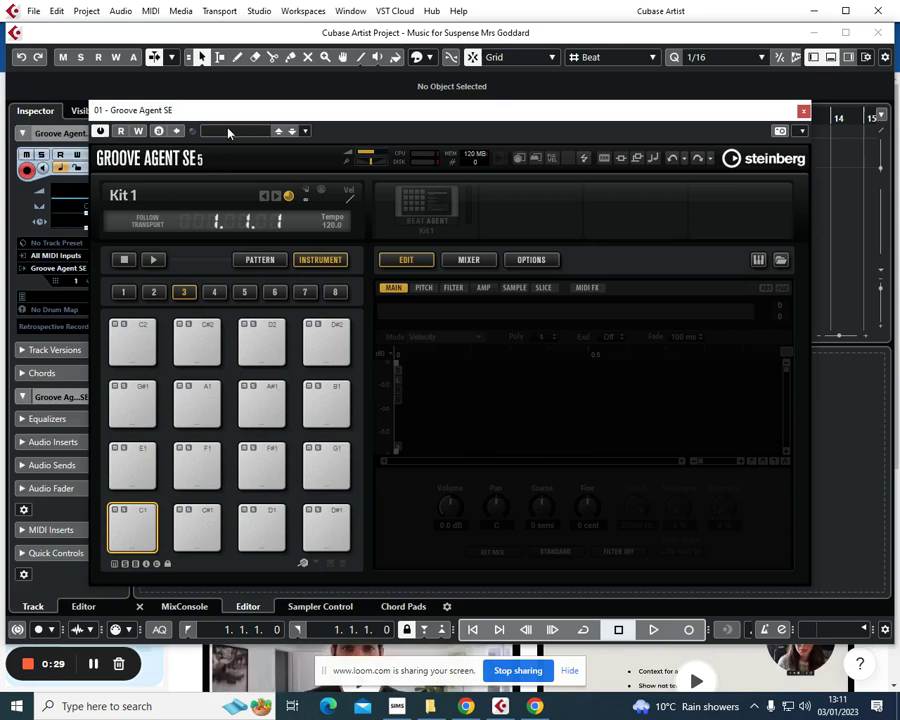
Search the preset browser for 'gm kit' and load GM Kit into Groove Agent SE.
left_click(228, 133)
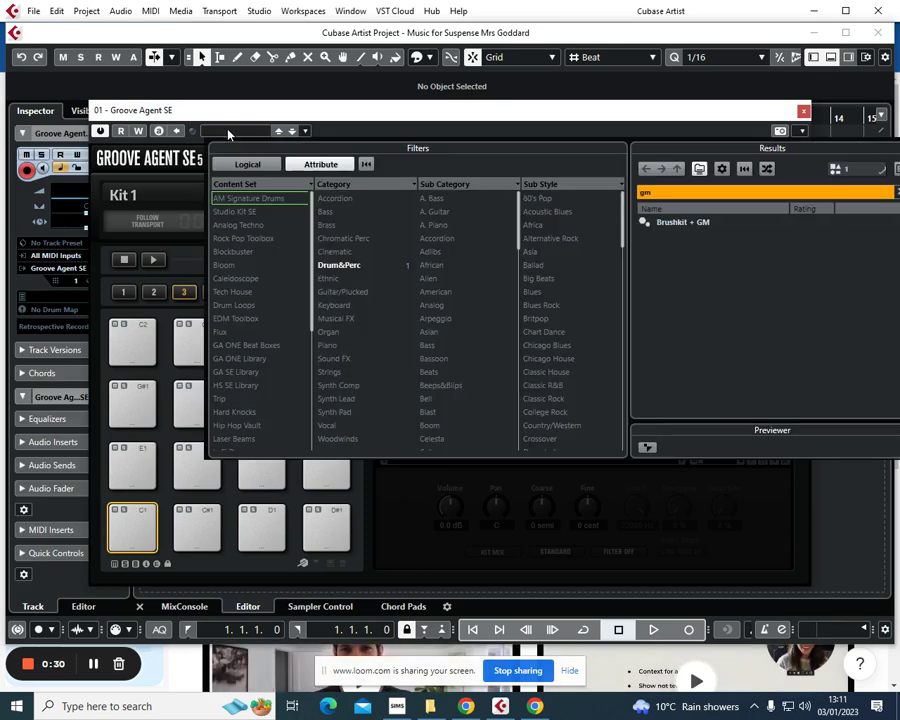
left_click(679, 195)
key("BackSpace")
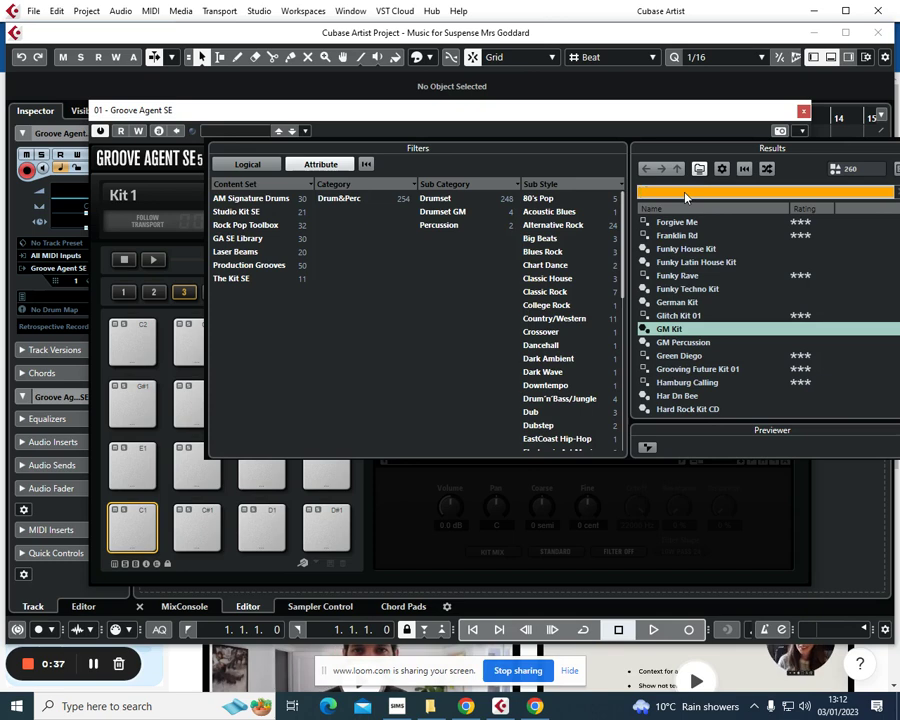
type("gm kit")
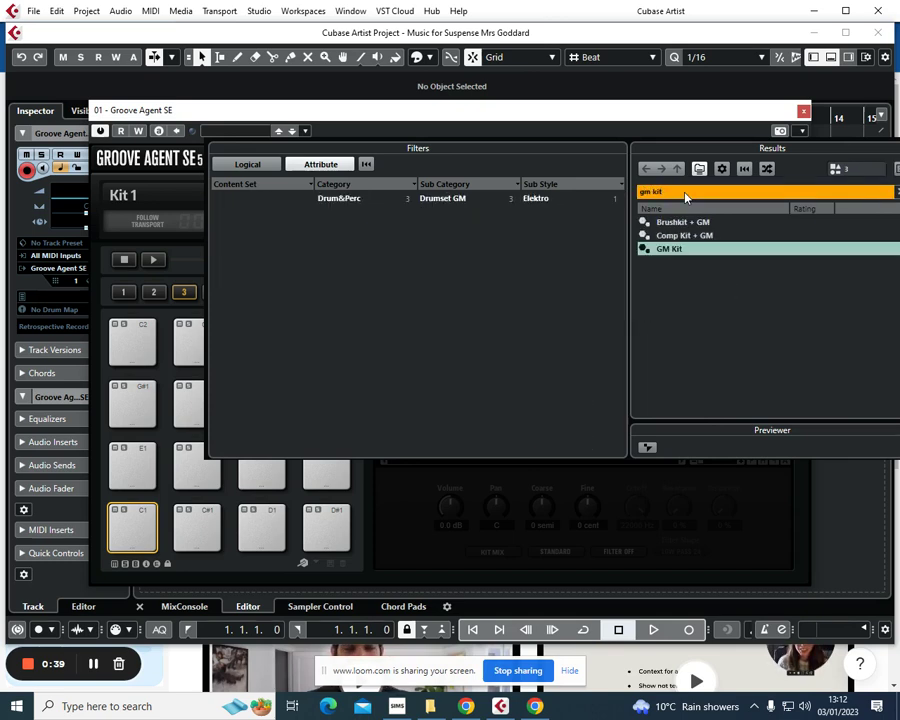
double_click(685, 249)
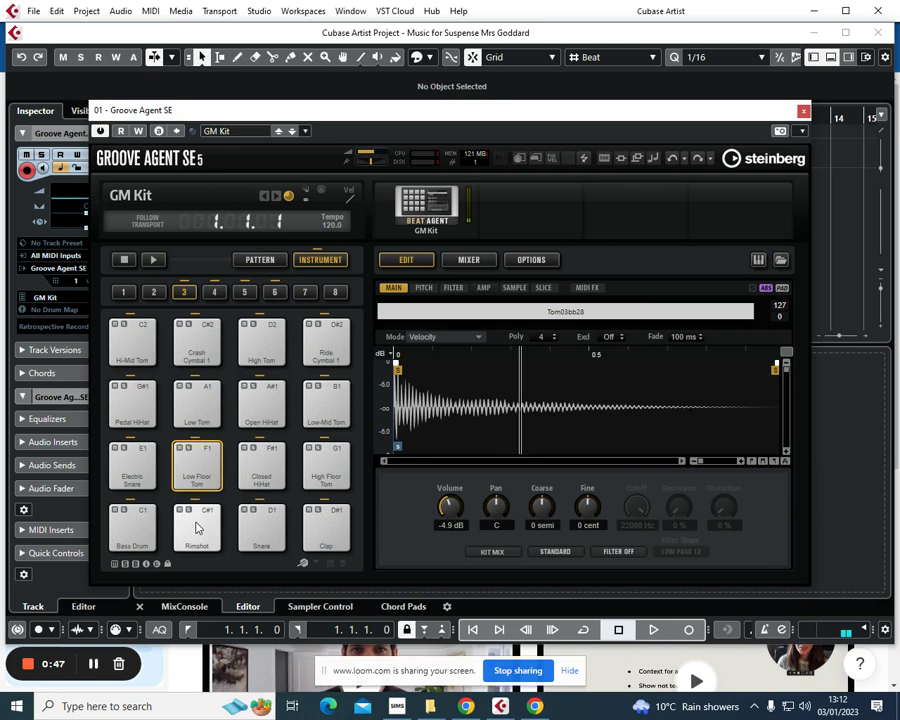
Audition the Closed HiHat, High Floor Tom and C1 Bass Drum pads, then close Groove Agent SE.
left_click(283, 482)
left_click(330, 476)
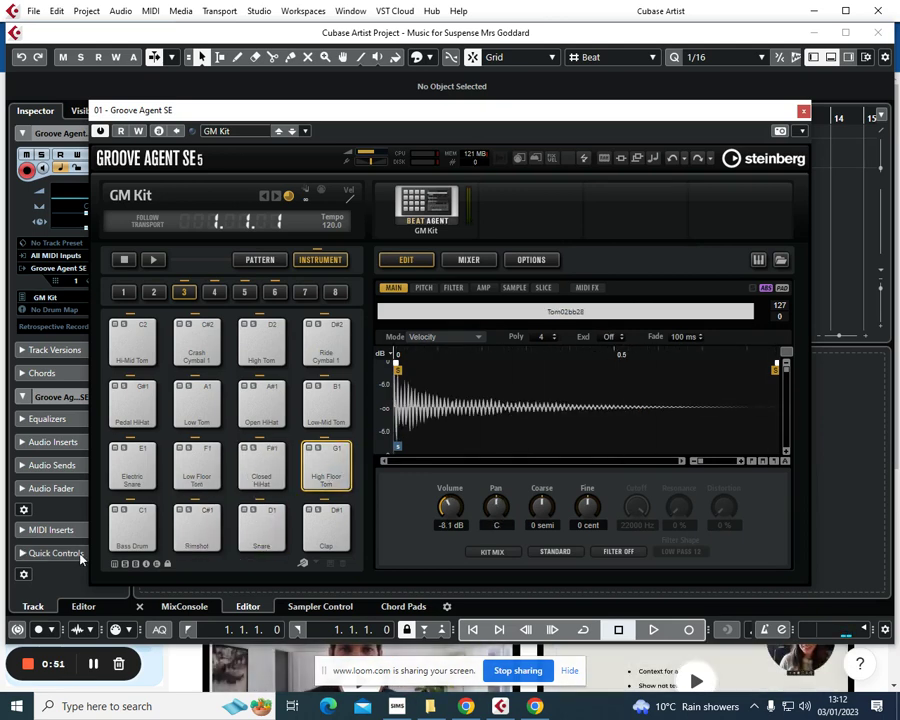
left_click(135, 543)
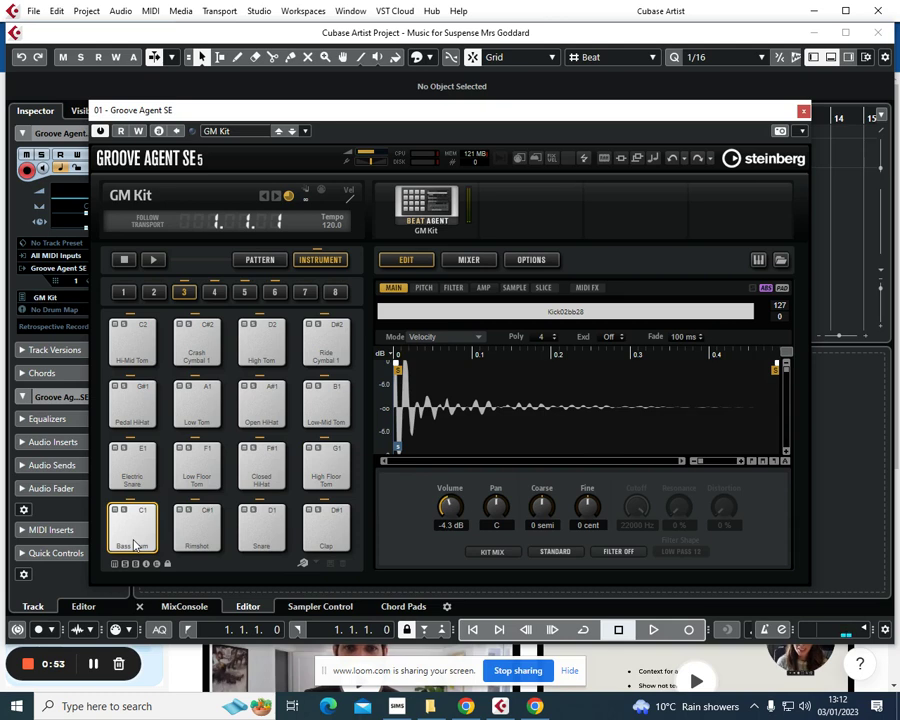
left_click(802, 112)
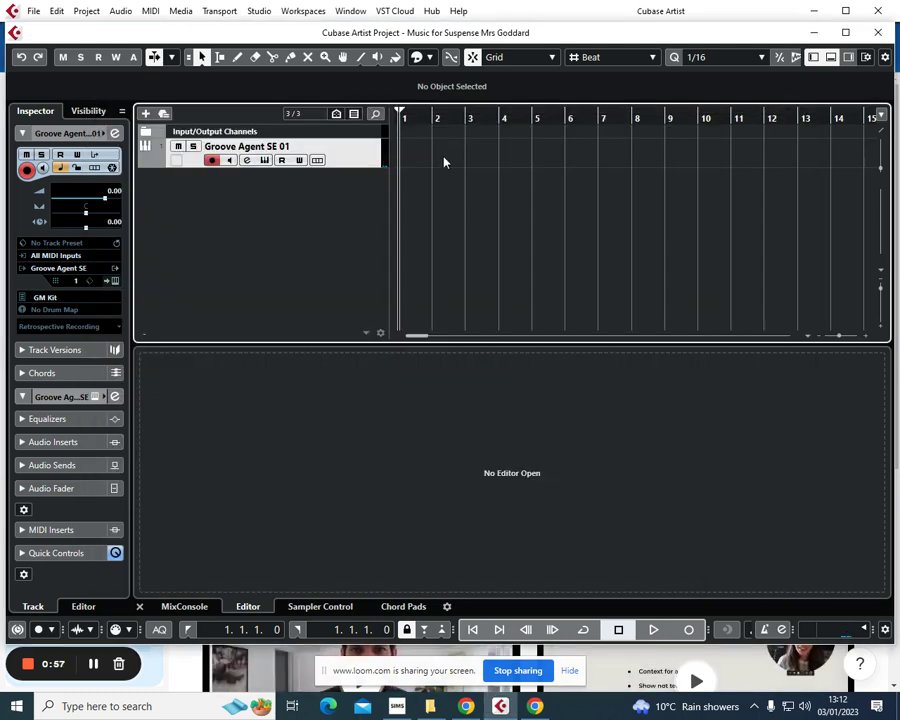
Draw a one-bar MIDI part at bar 1 on the Groove Agent track.
right_click(445, 160)
left_click(480, 157)
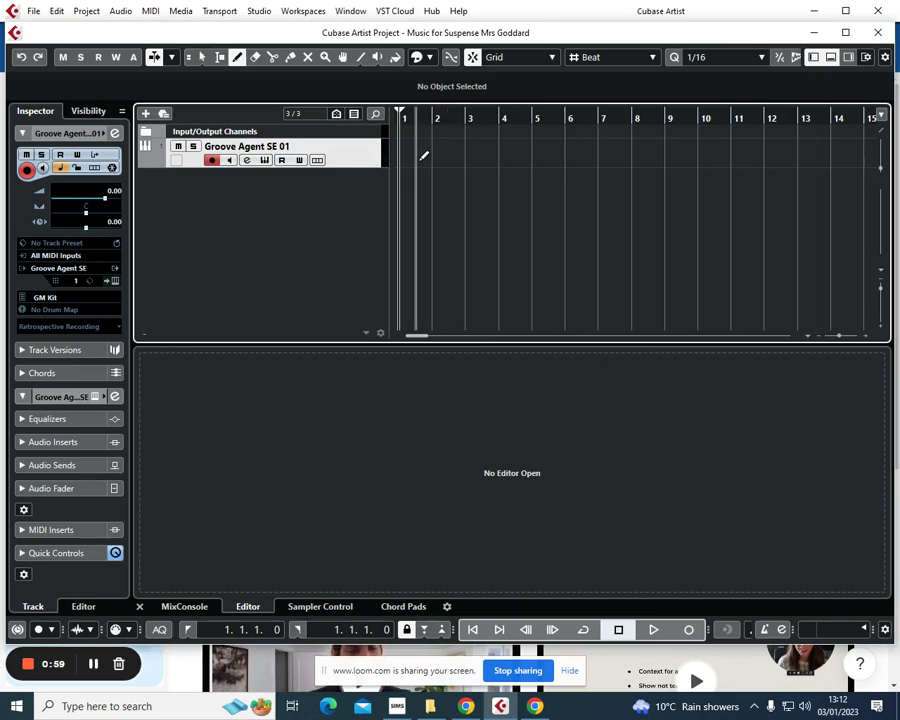
left_click_drag(403, 152, 434, 150)
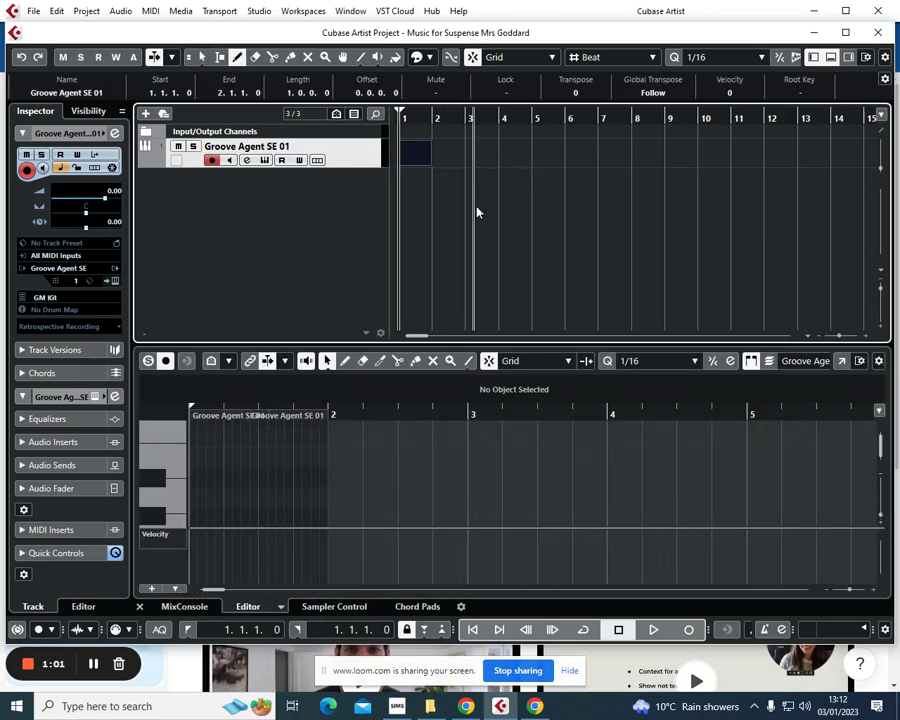
right_click(476, 208)
left_click(478, 206)
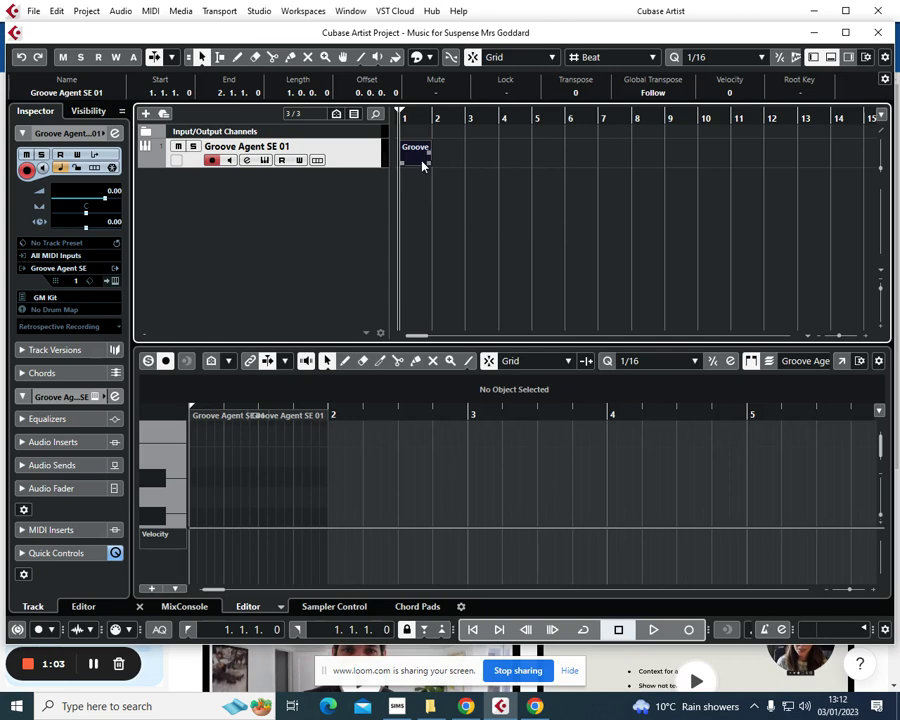
Draw a one-beat C1 bass drum note at the start of the part.
left_click(145, 427)
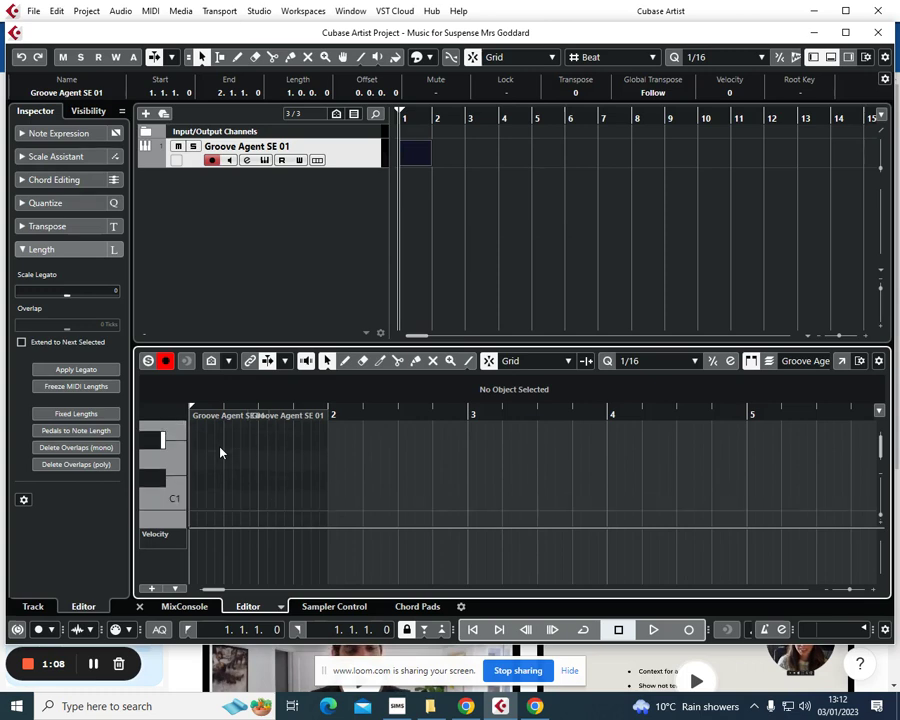
left_click(171, 463)
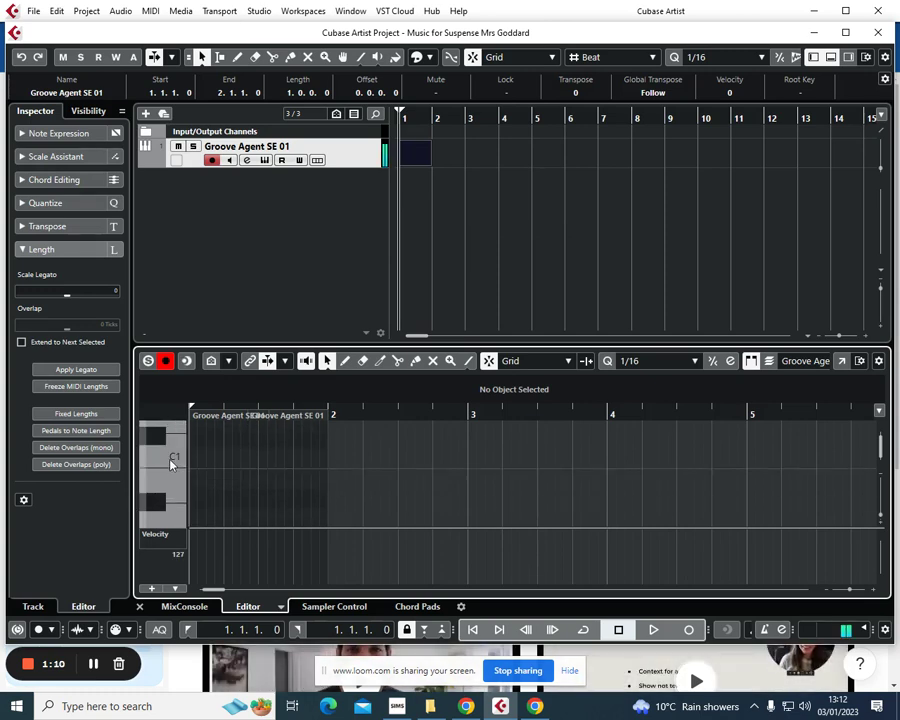
right_click(224, 458)
left_click(242, 458)
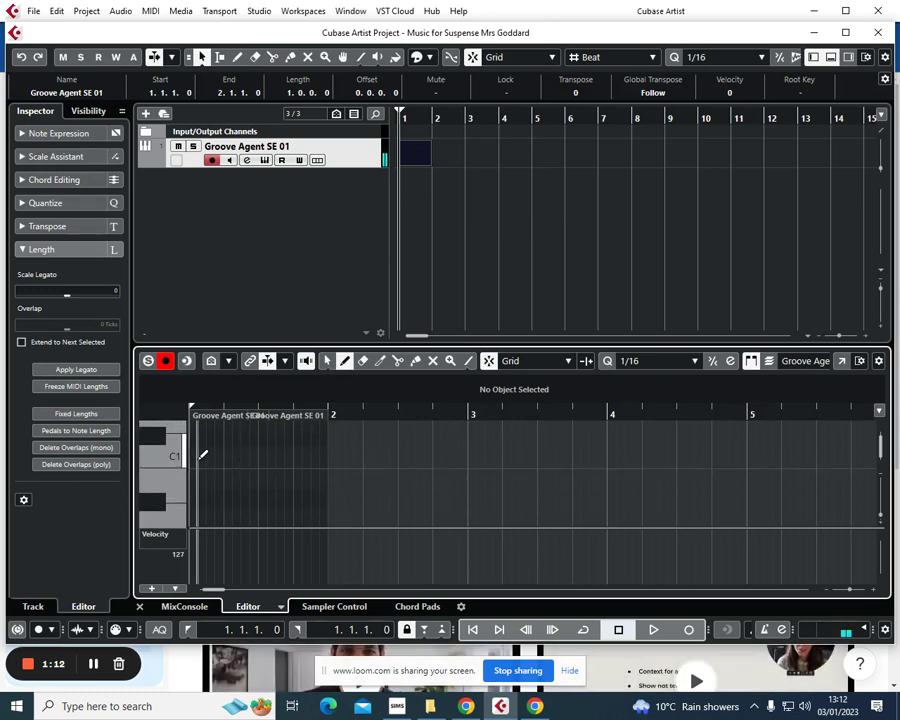
mouse_move(200, 458)
left_mouse_down()
mouse_move(196, 452)
mouse_move(224, 452)
left_mouse_up()
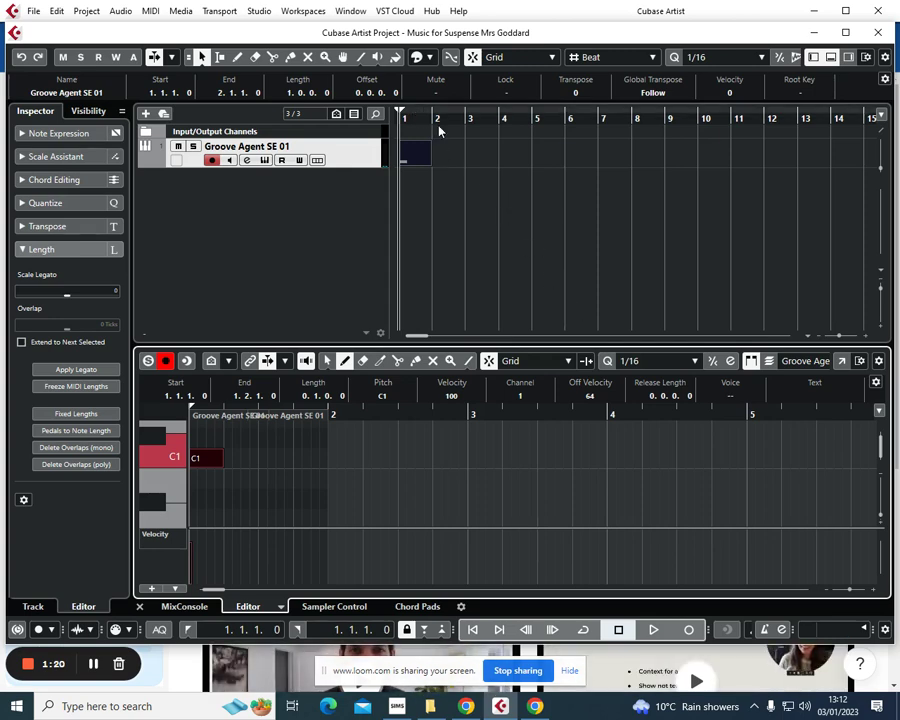
Zoom in on the timeline and select the short Groove Agent part.
left_click(836, 335)
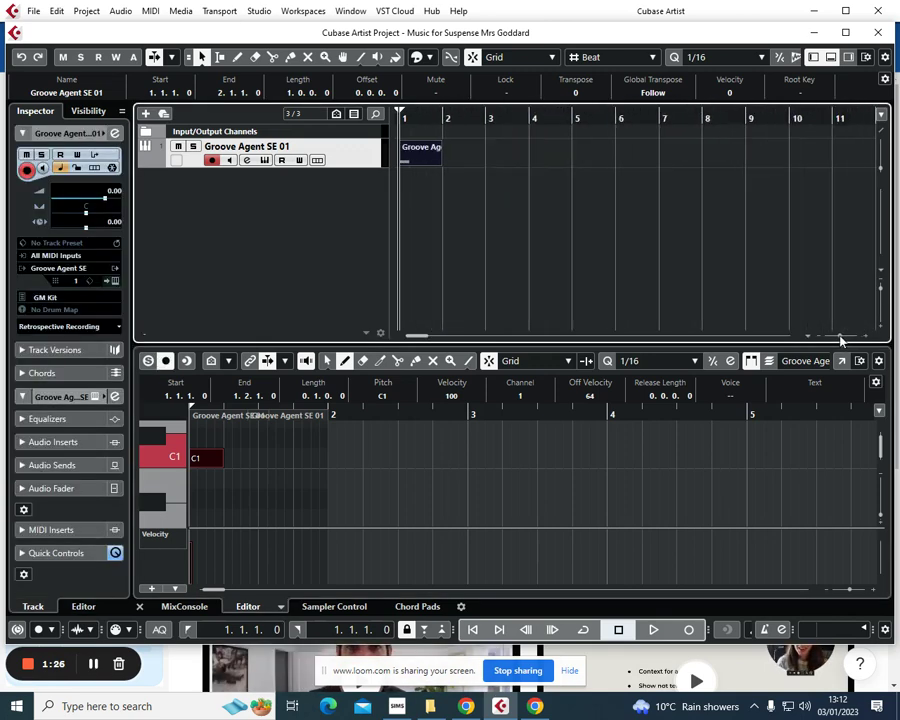
left_click(840, 337)
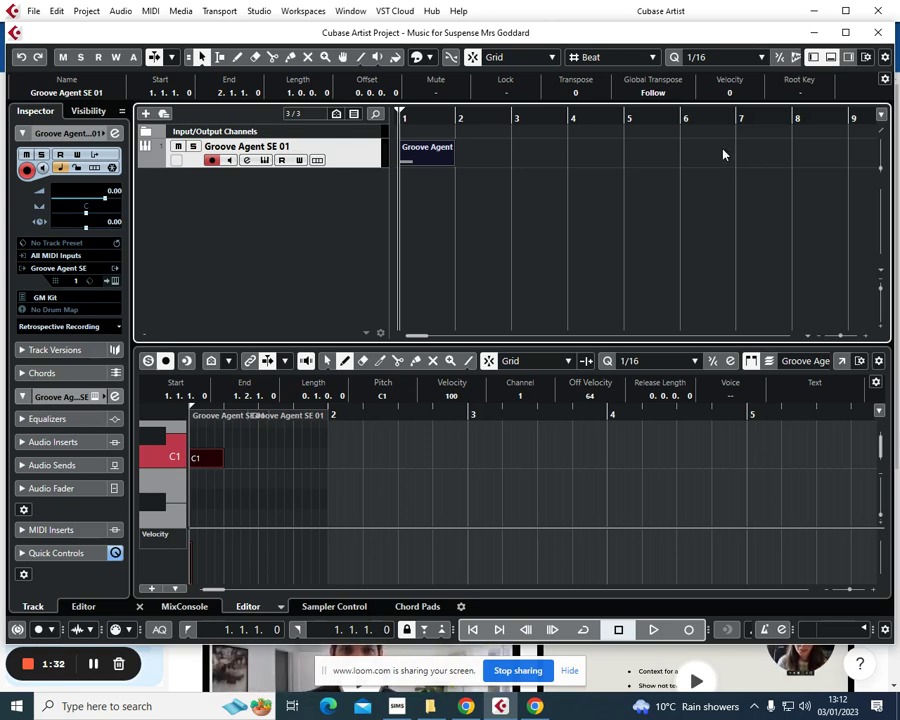
left_click(432, 160)
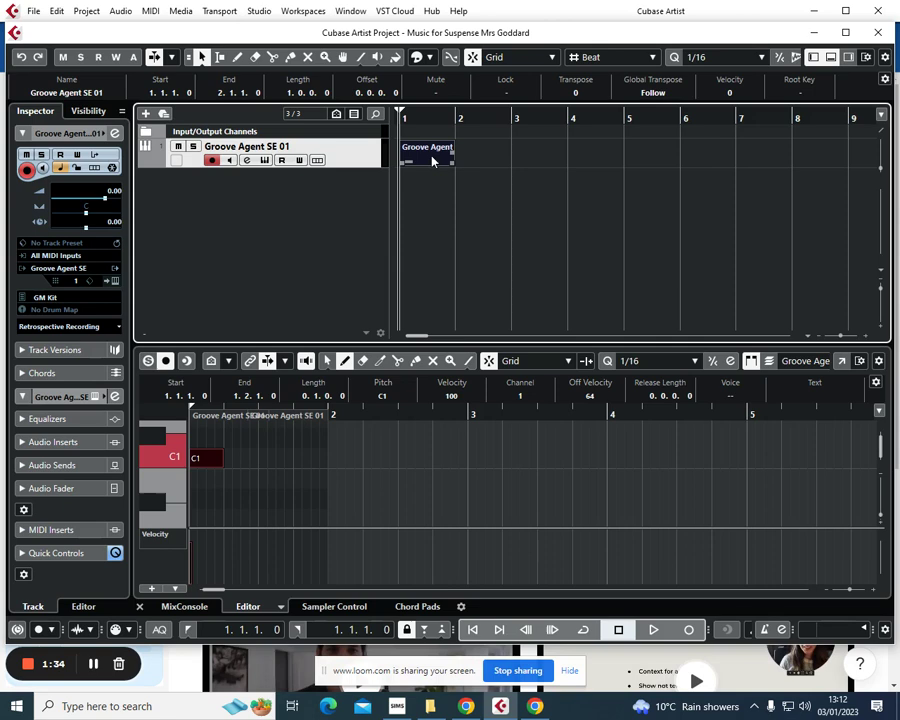
Cancel the Repeat Events dialog and delete the one-bar C1 part instead.
key("ctrl+k")
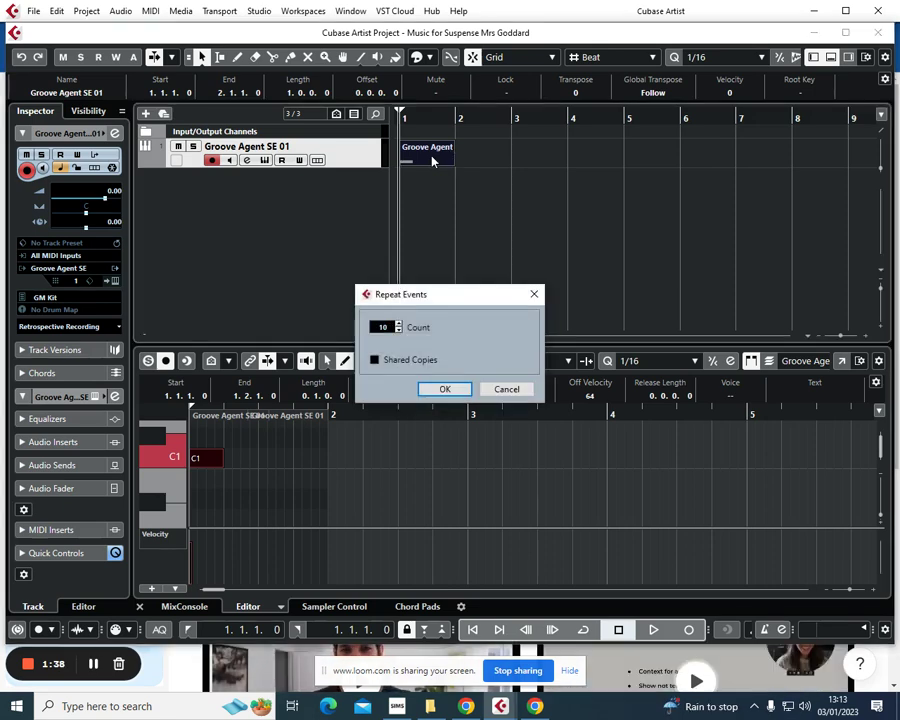
left_click(495, 389)
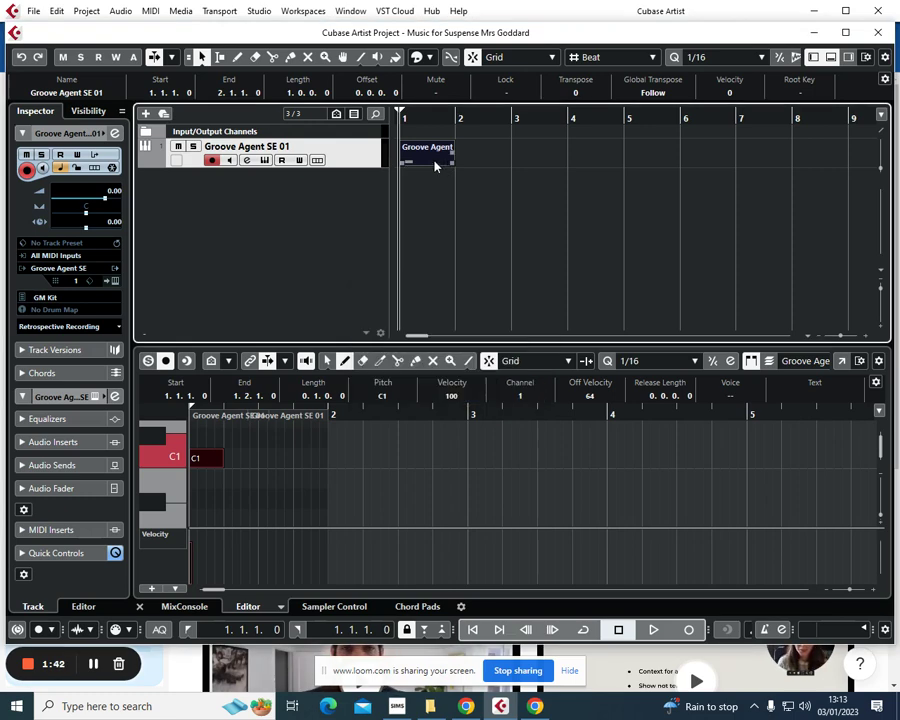
key("Delete")
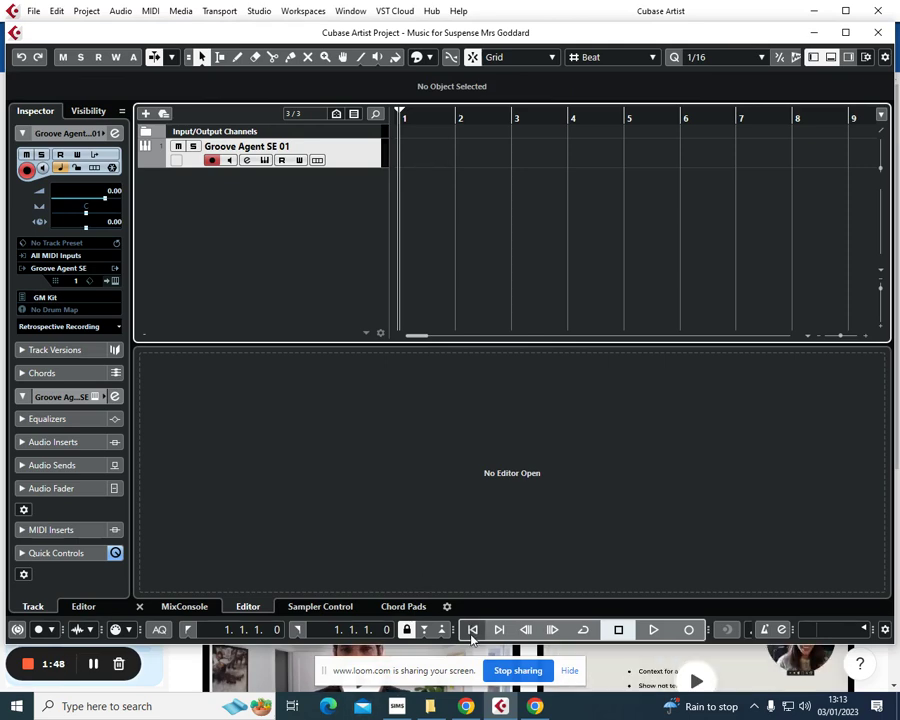
Turn on Click during Count-In in Metronome Setup.
left_click(777, 638)
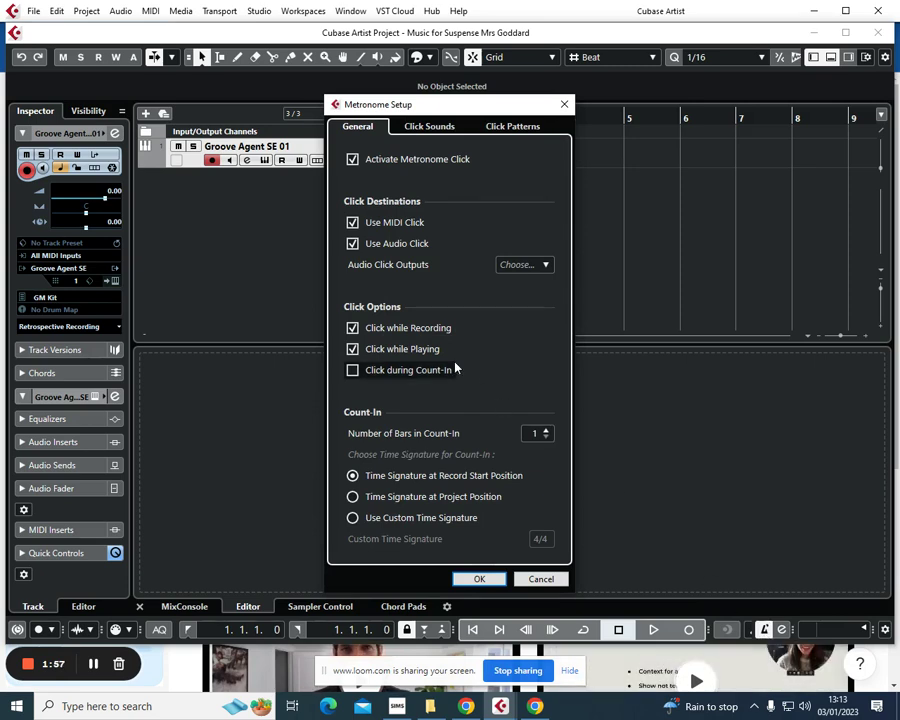
left_click(352, 374)
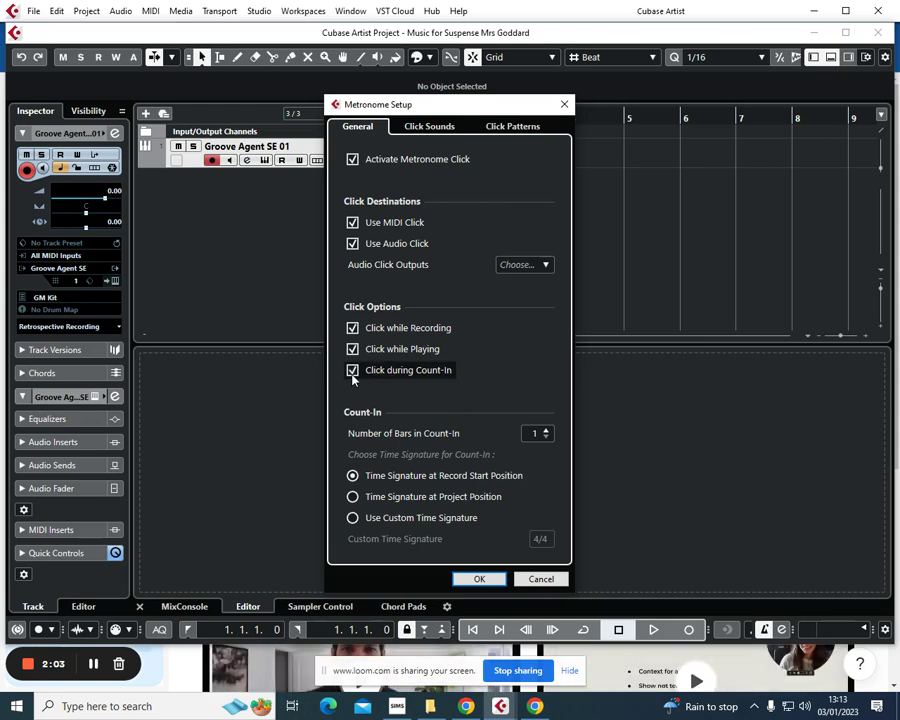
left_click(490, 578)
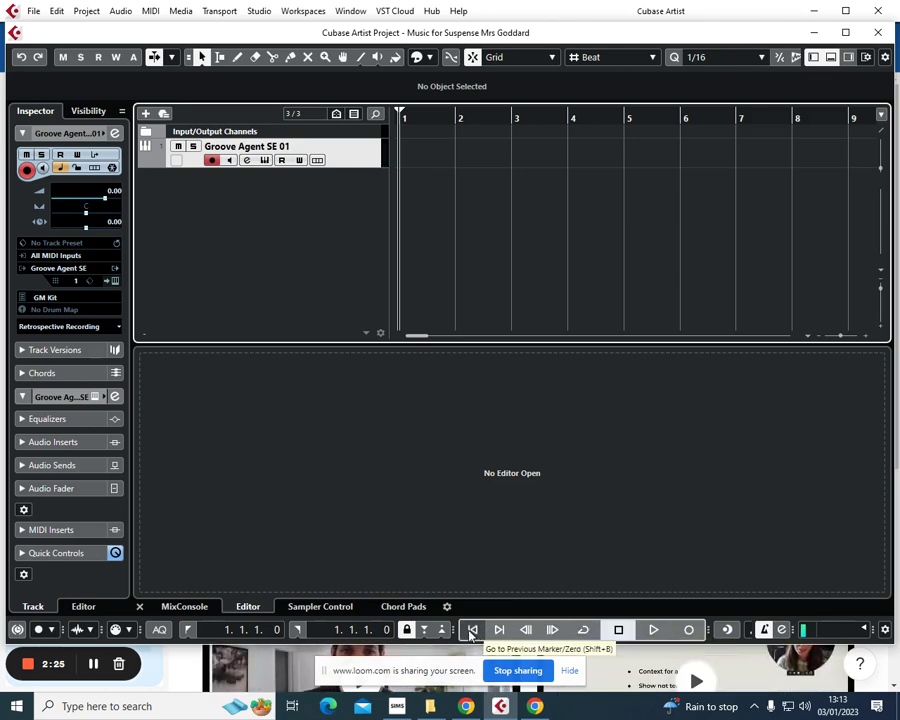
Record the C1 heartbeat into a two-bar part starting at bar 1.
left_click(688, 630)
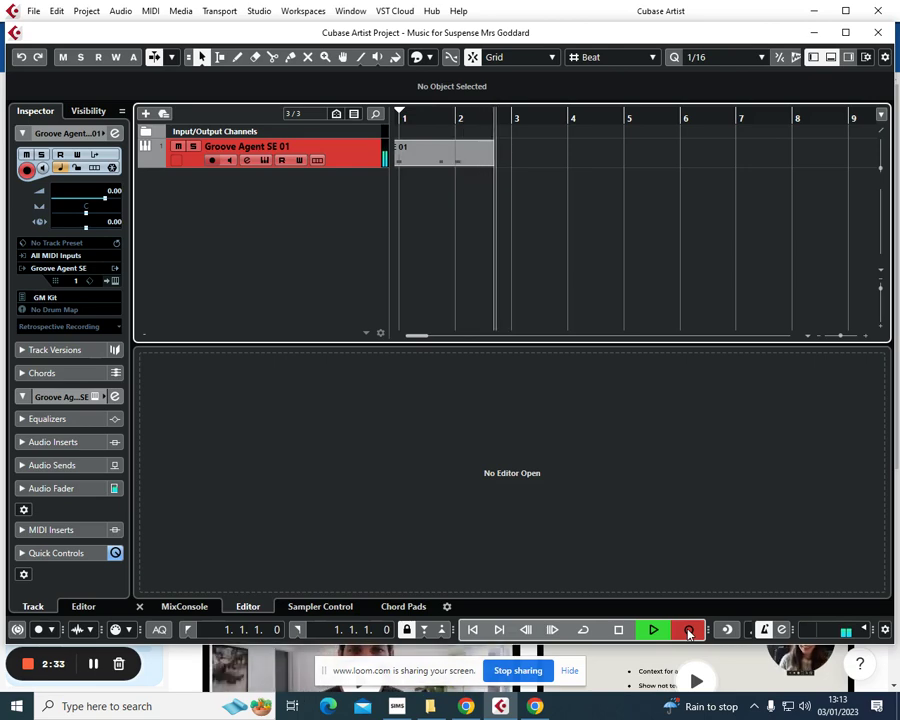
left_click(688, 631)
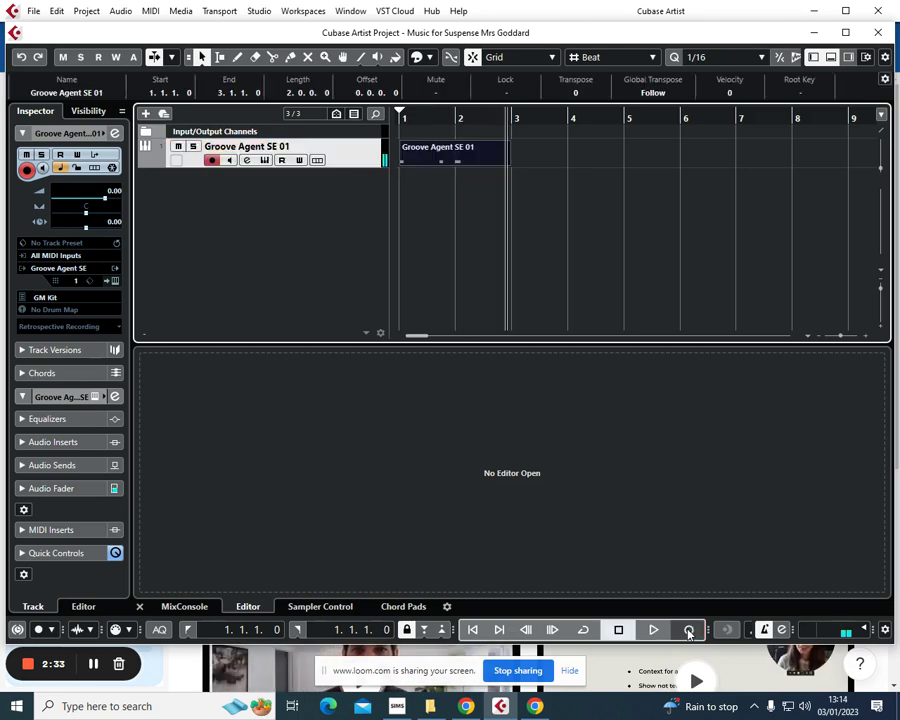
Open the recorded part in the Key Editor with the Object Selection tool active.
double_click(432, 159)
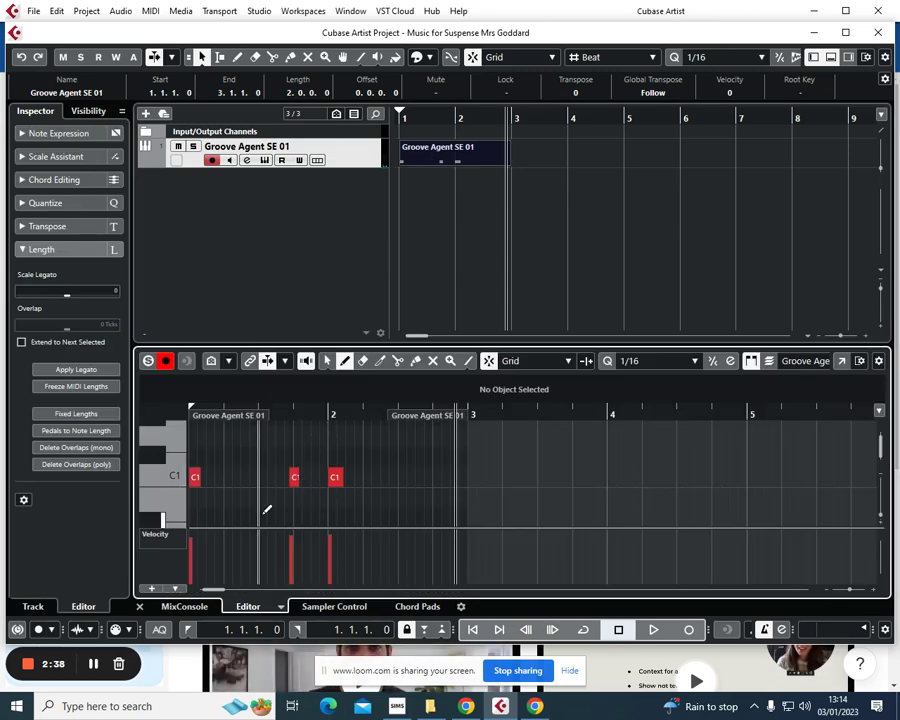
scroll(315, 503, "up", 1)
right_click(314, 504)
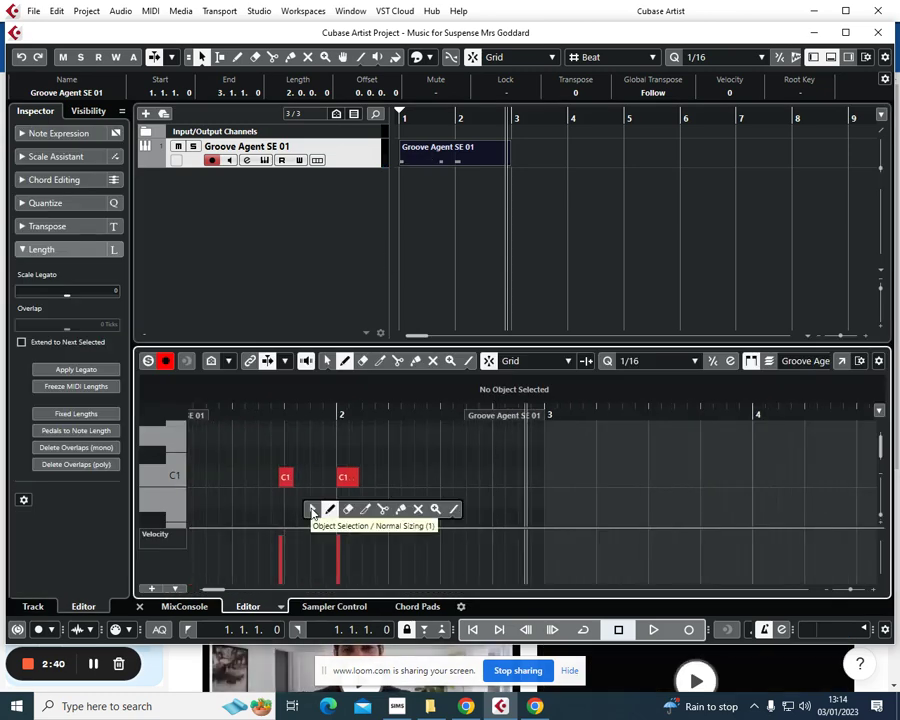
left_click(314, 506)
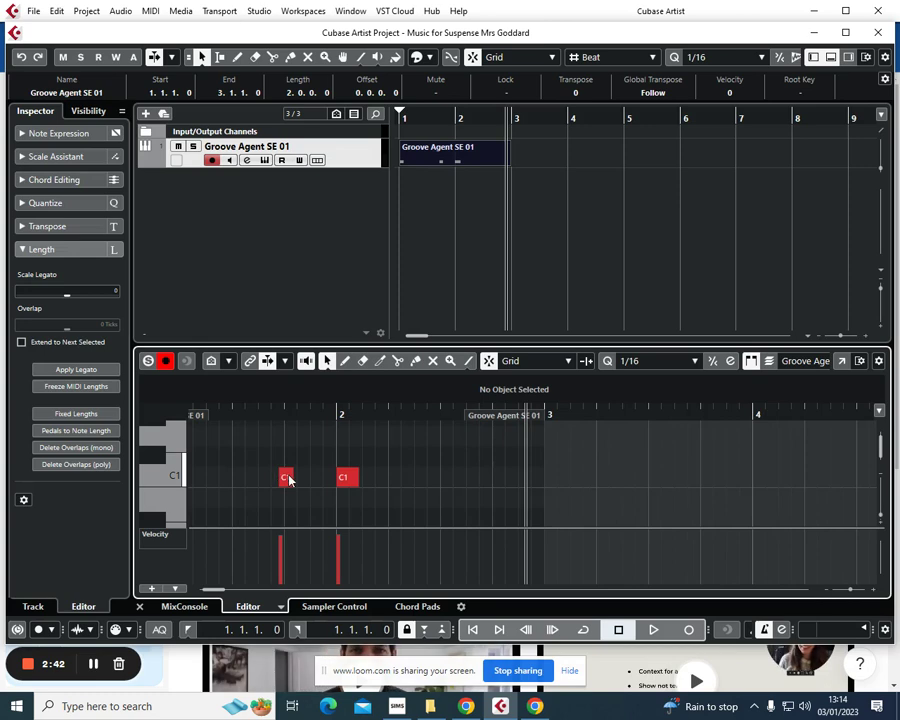
Move the first C1 note to 1.4.1.0, try repeating it, then undo the copies.
left_click(286, 478)
left_click_drag(295, 478, 300, 477)
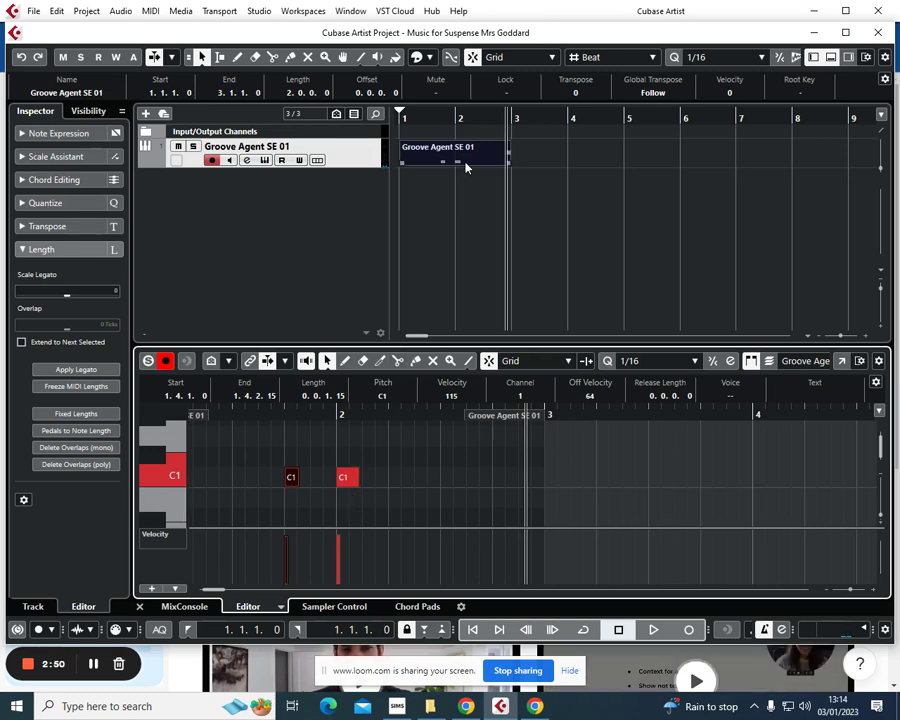
key("ctrl+k")
key("Return")
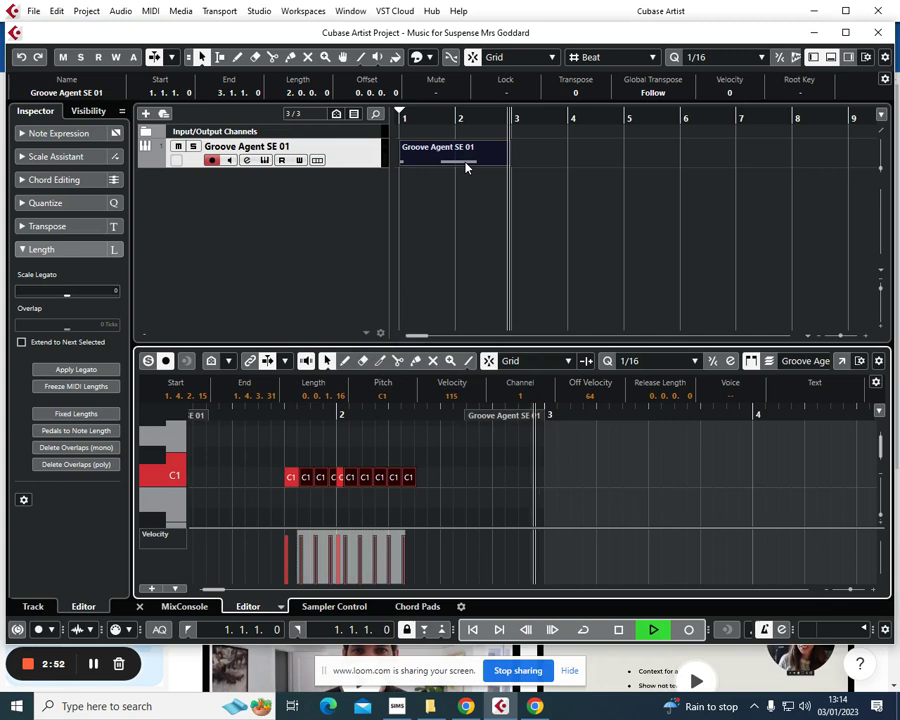
key("ctrl+z")
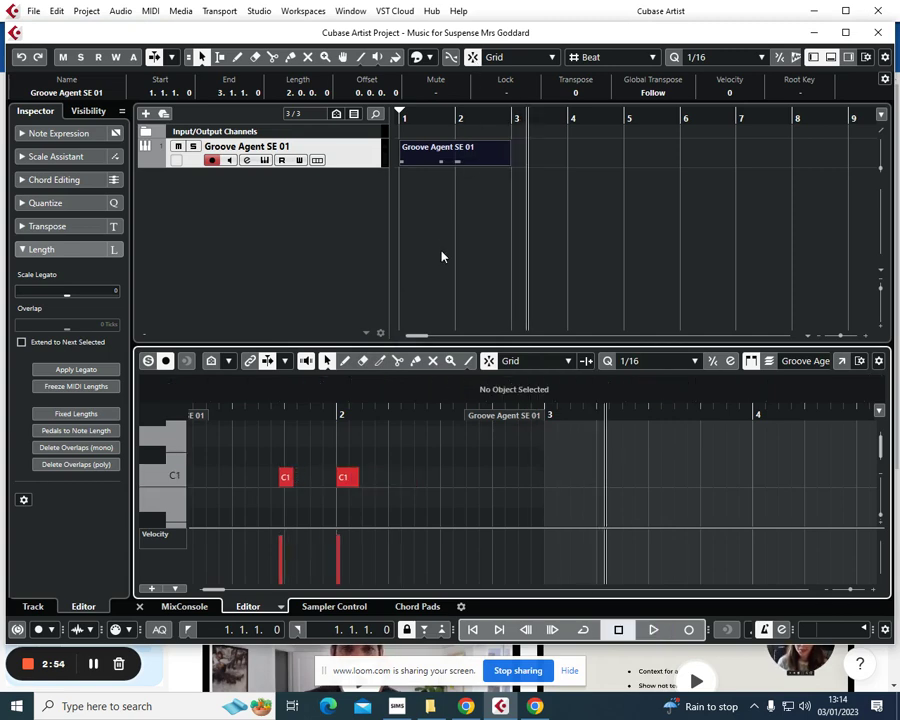
Nudge the first C1 note slightly later, then repeat the heartbeat part along the drum track.
left_click_drag(287, 477, 293, 477)
left_click(469, 271)
left_click(463, 147)
key("ctrl+k")
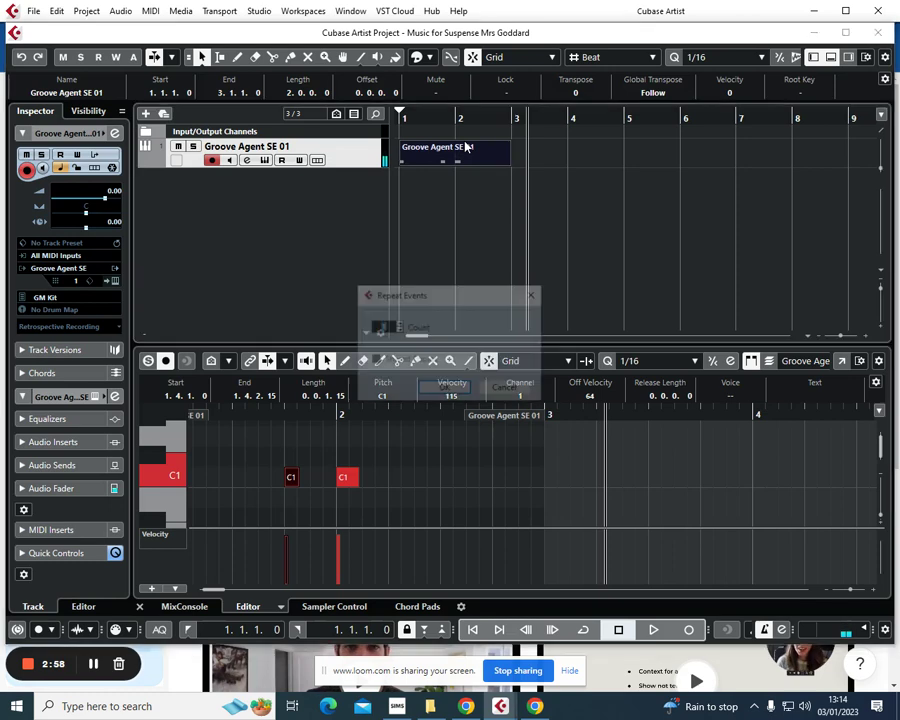
key("Return")
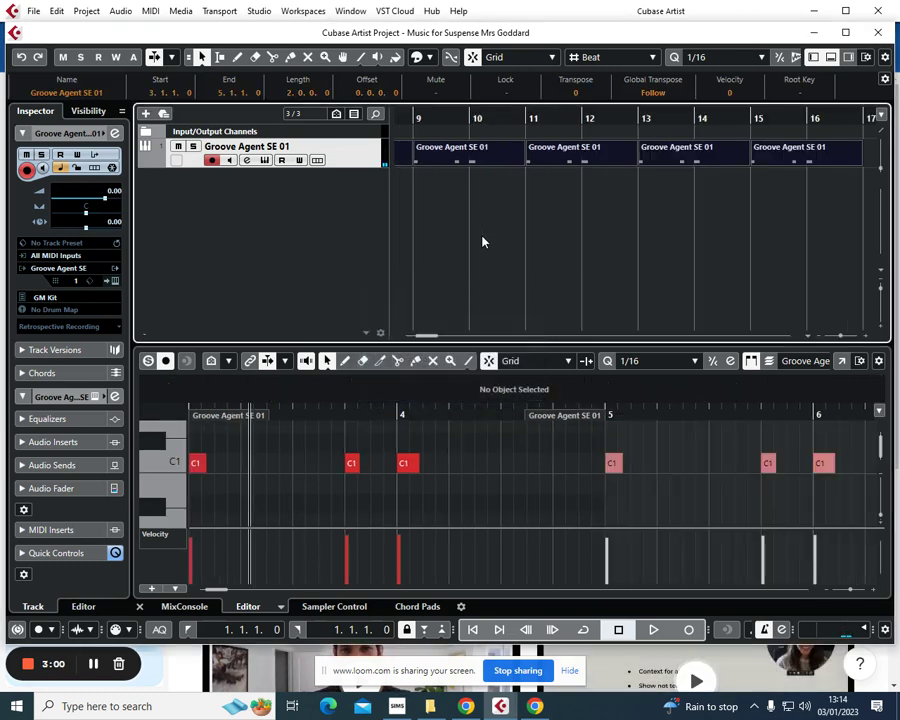
key("g")
key("g")
key("g")
key("h")
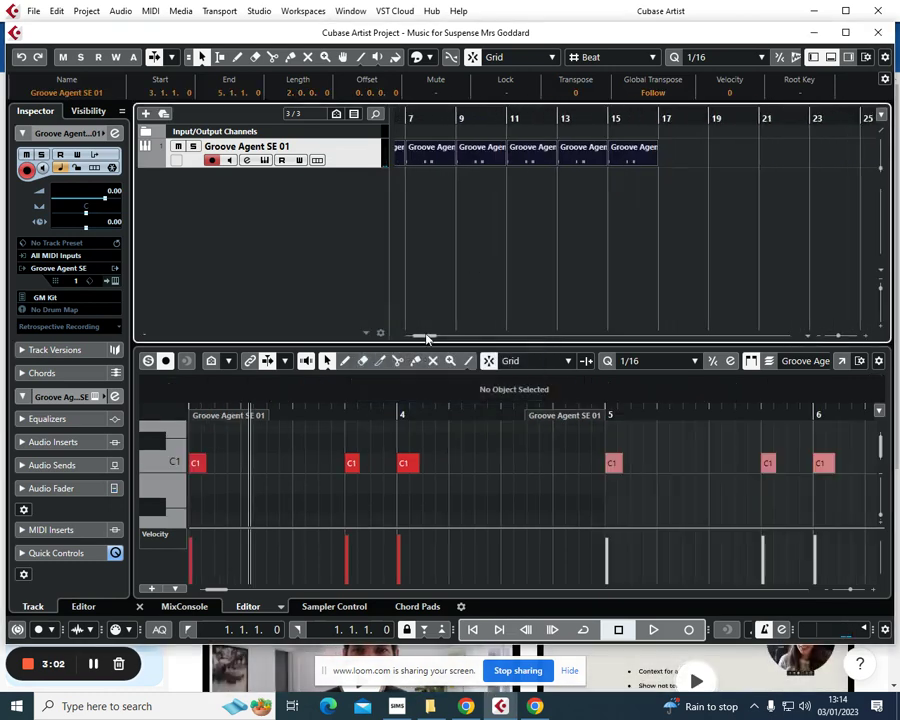